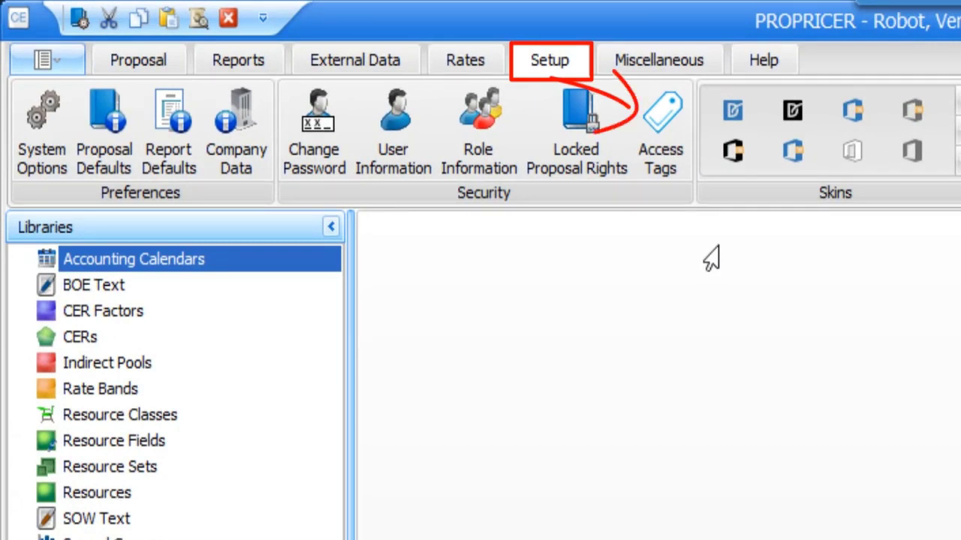
# Review the defined access tags, the users' allowed tags and the tags assigned in the Resources library.
pyautogui.click(647, 154)
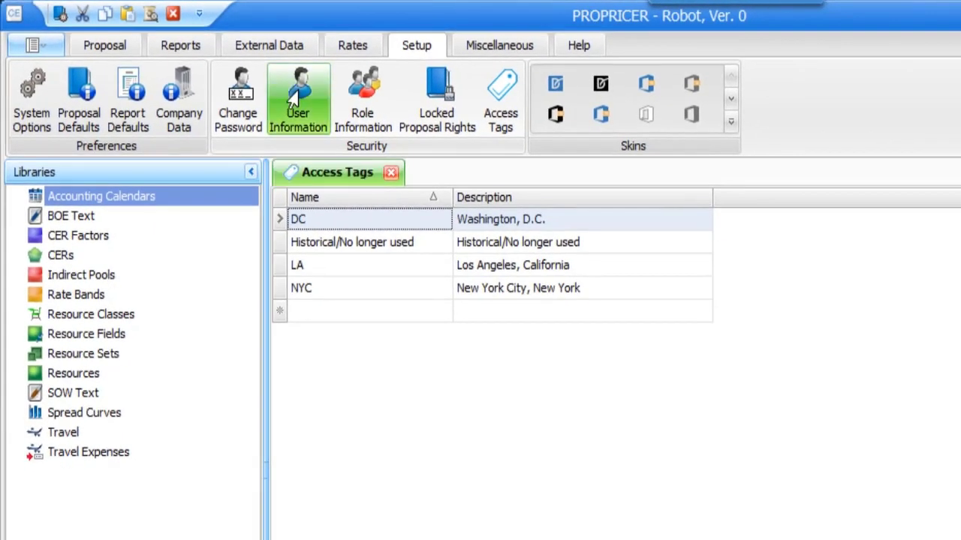
pyautogui.click(296, 90)
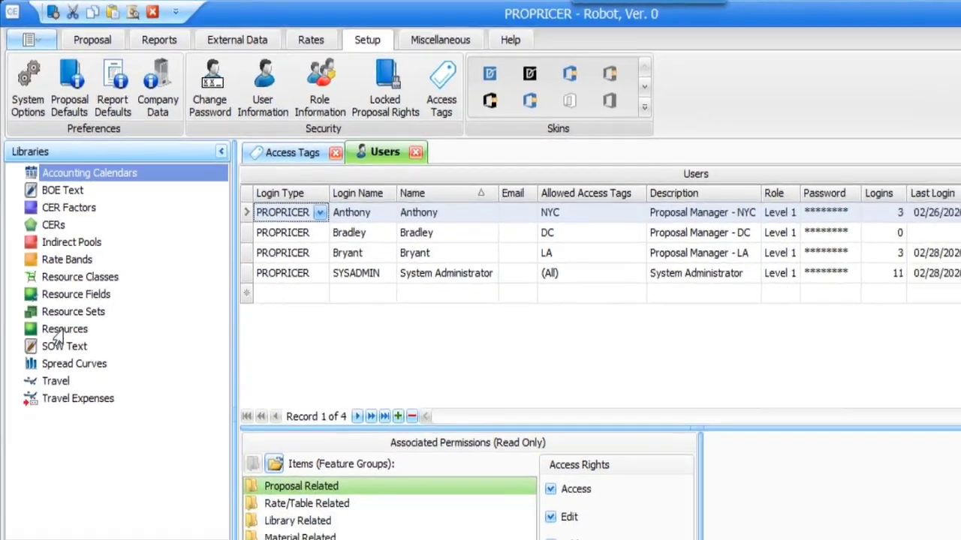
pyautogui.click(68, 373)
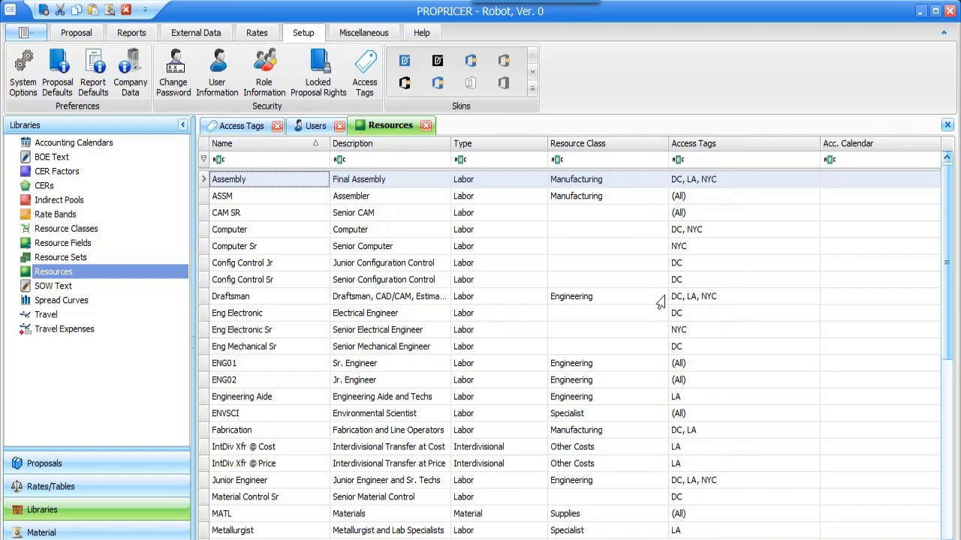
# Check the access tags assigned to the BU - DC Direct Rates and BU - LA Direct Rates folders.
pyautogui.click(46, 487)
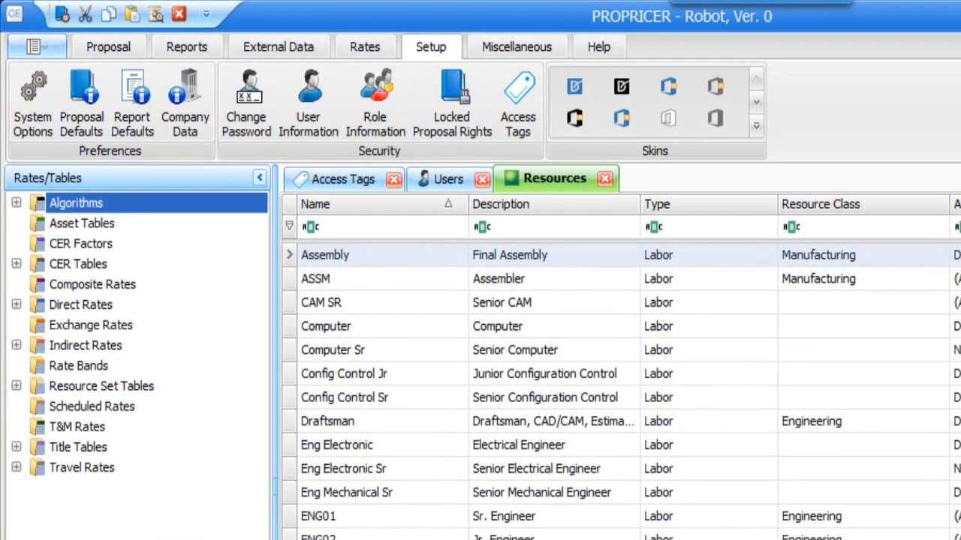
pyautogui.click(16, 304)
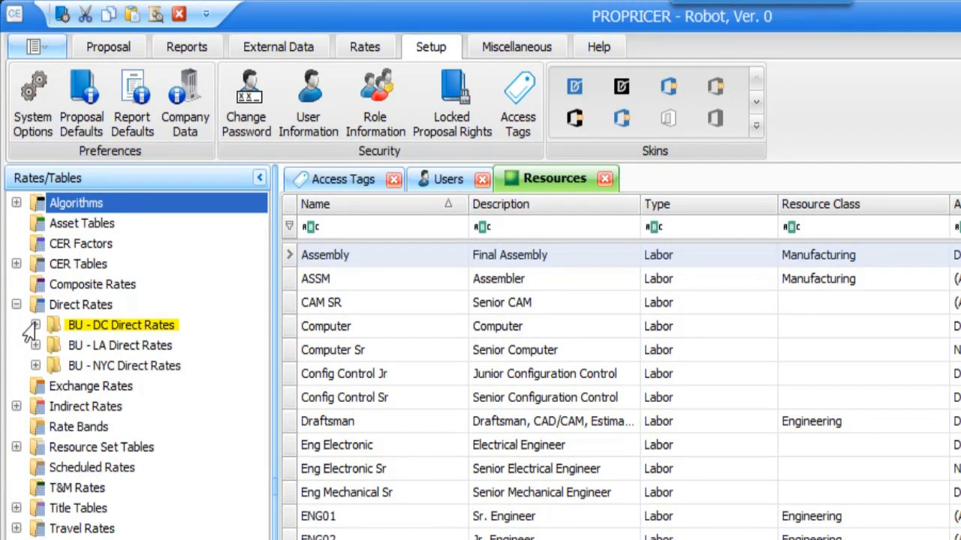
pyautogui.rightClick(69, 325)
pyautogui.click(148, 427)
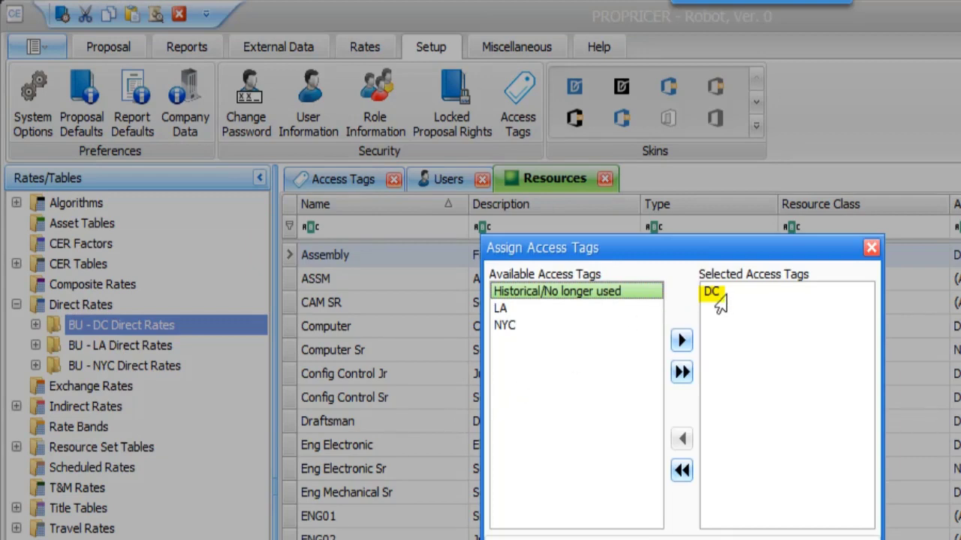
pyautogui.click(771, 532)
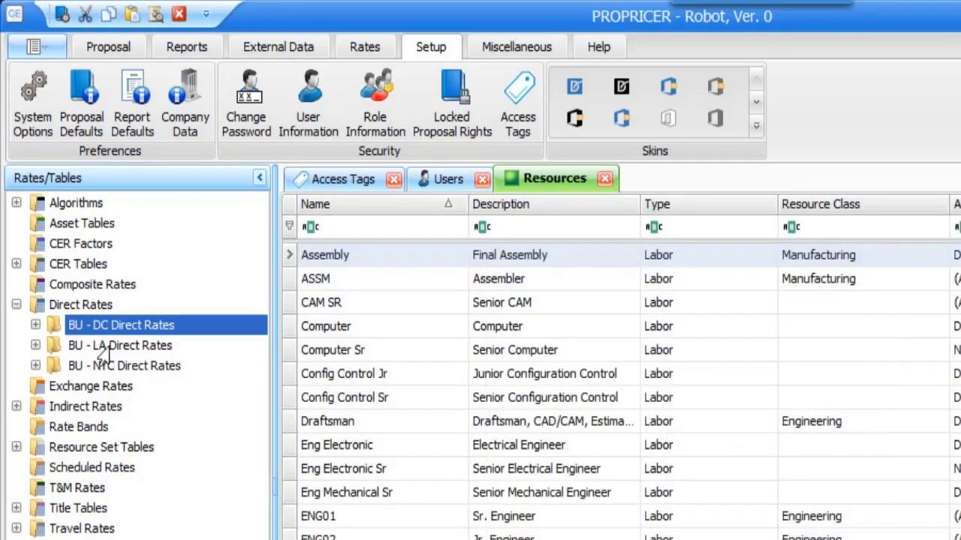
pyautogui.rightClick(97, 347)
pyautogui.click(192, 454)
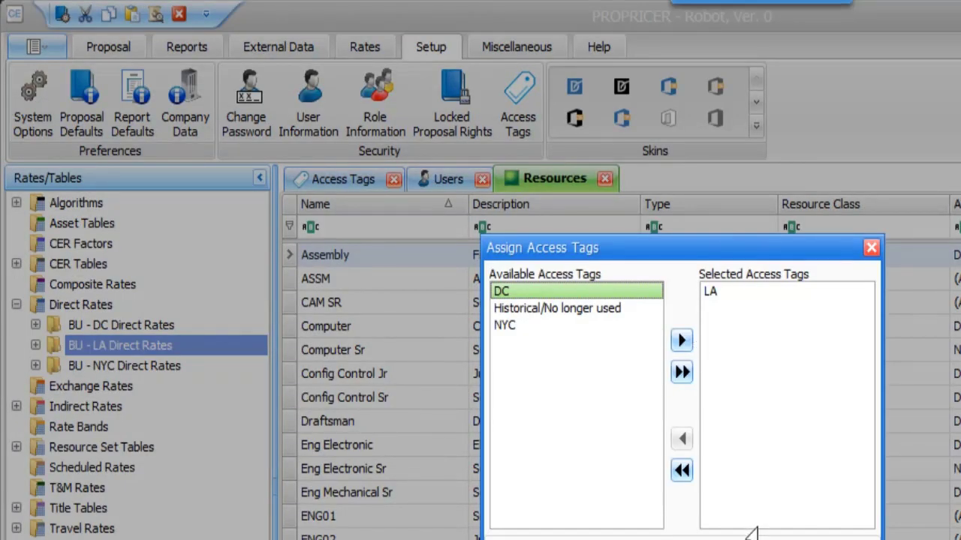
pyautogui.press('Escape')
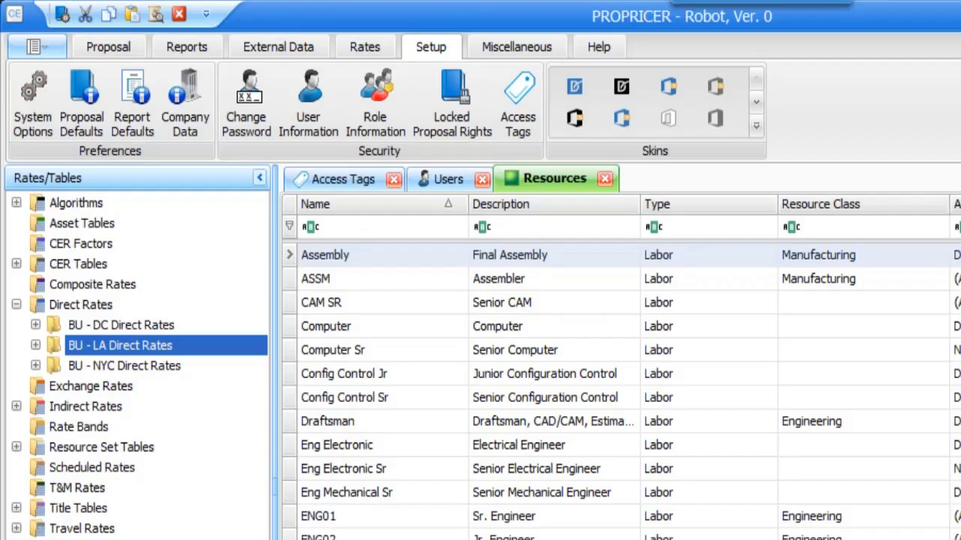
# Collapse the proposal folders and check the access tags assigned to BU - DC and BU - LA.
pyautogui.click(45, 539)
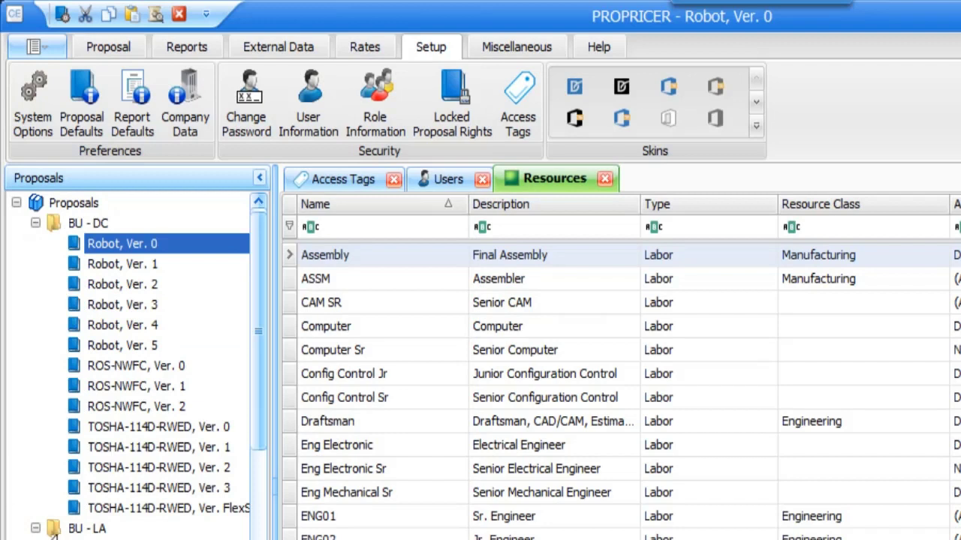
pyautogui.click(35, 222)
pyautogui.click(35, 264)
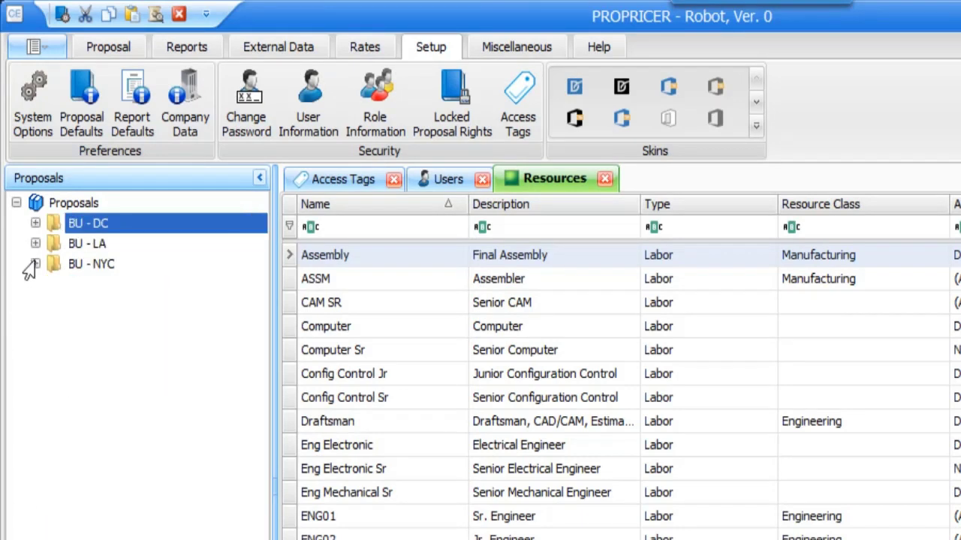
pyautogui.rightClick(75, 227)
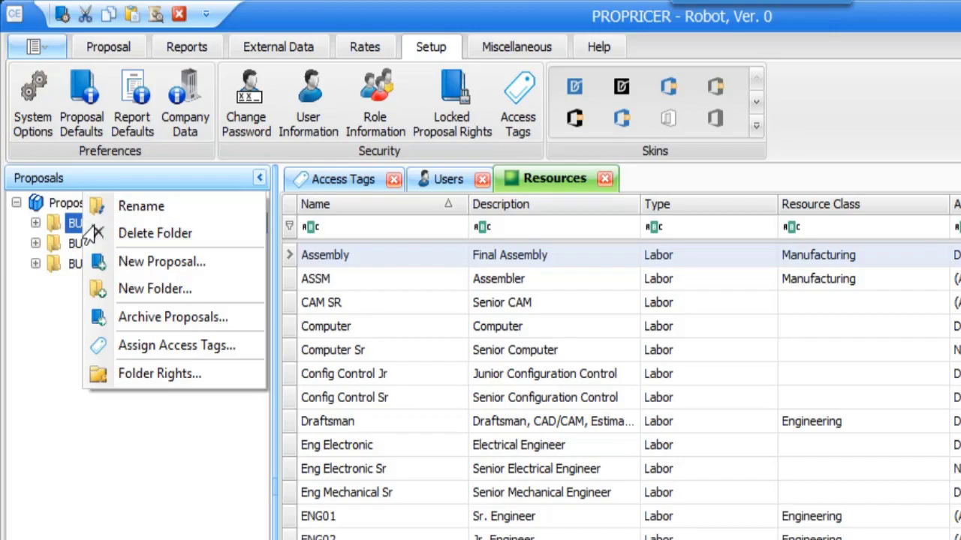
pyautogui.click(169, 343)
pyautogui.click(738, 538)
pyautogui.rightClick(86, 244)
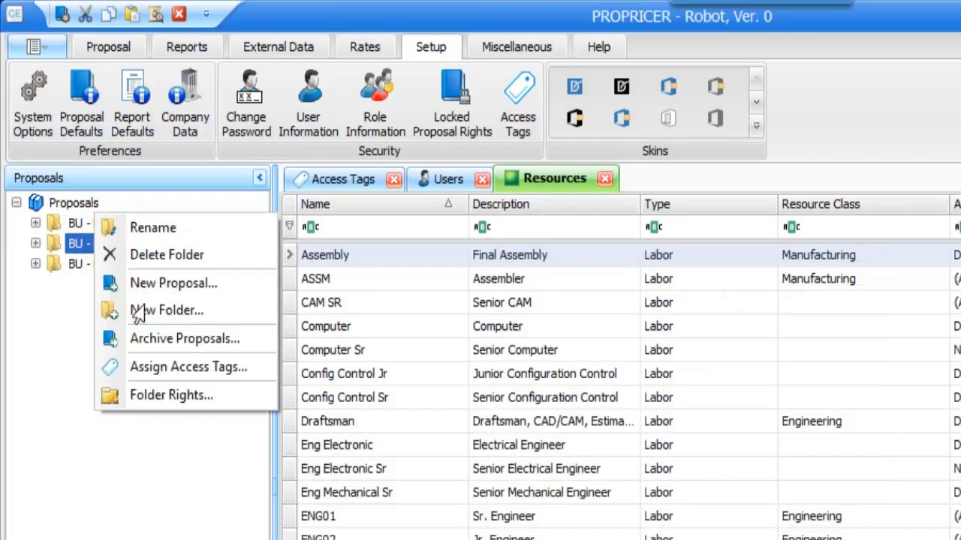
pyautogui.click(139, 367)
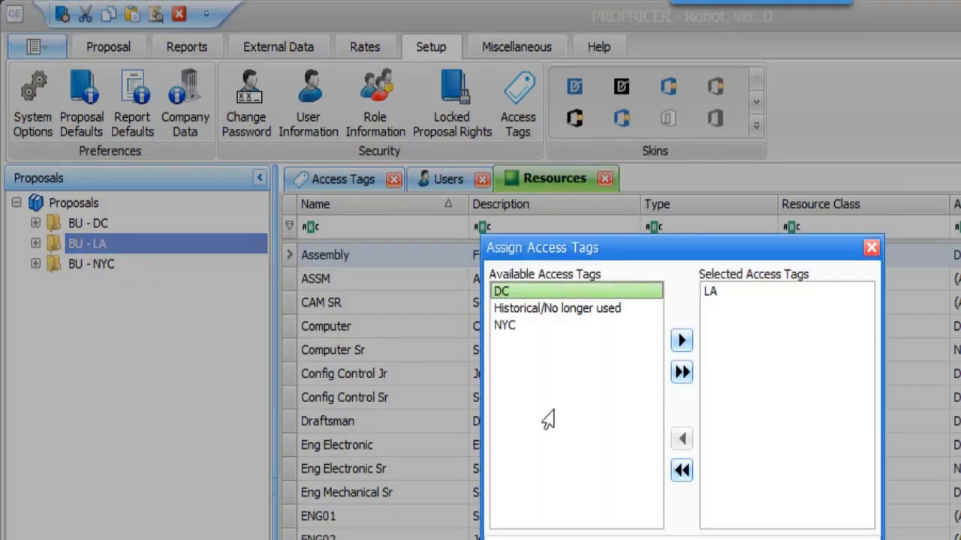
pyautogui.click(738, 539)
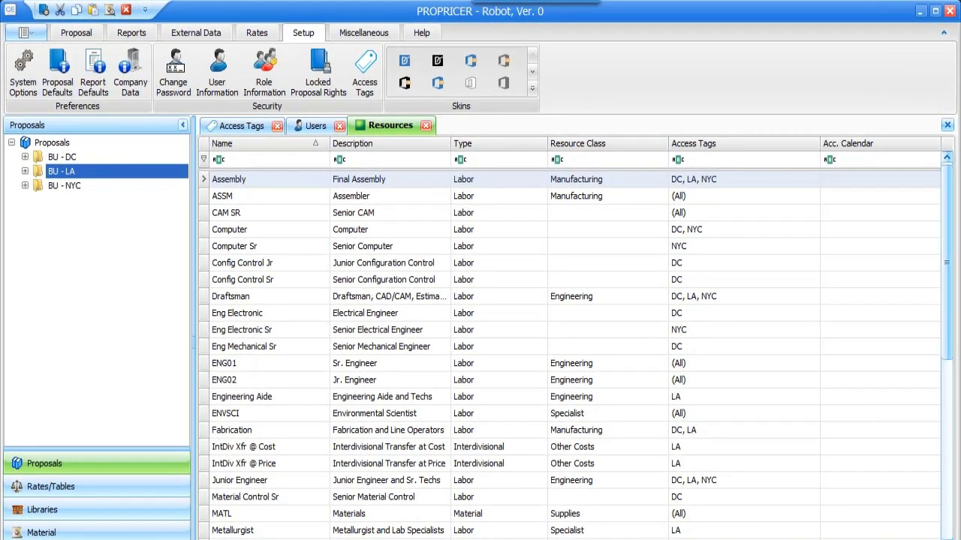
# Switch to the other PROPRICER window and list the proposals in the BU - LA folder.
pyautogui.click(216, 539)
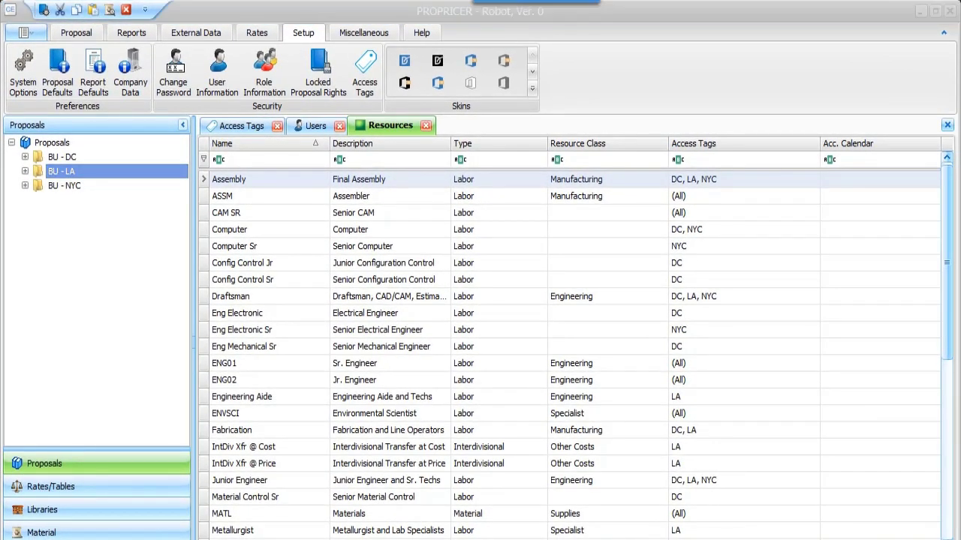
pyautogui.click(284, 497)
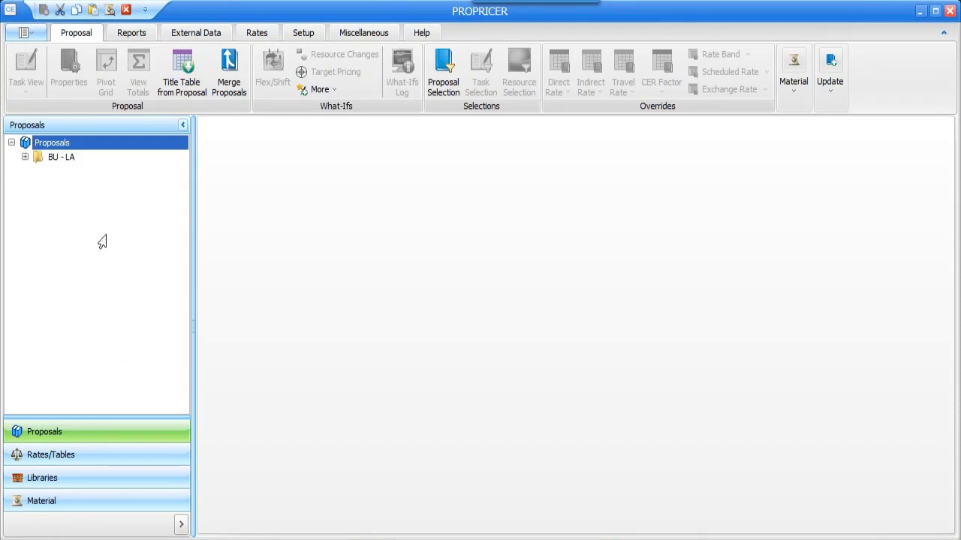
pyautogui.click(25, 157)
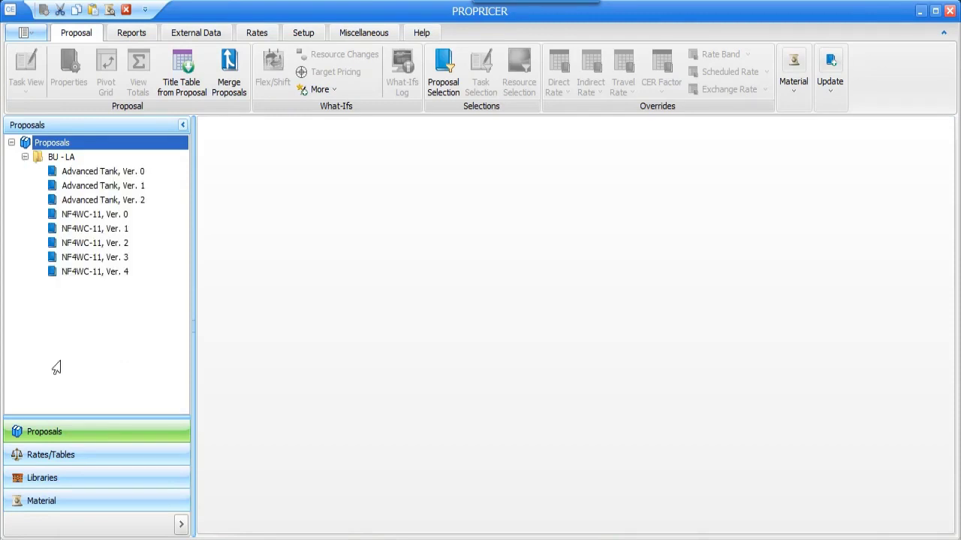
# View which direct rate folders and library resources are available in this restricted session.
pyautogui.click(47, 460)
pyautogui.click(12, 214)
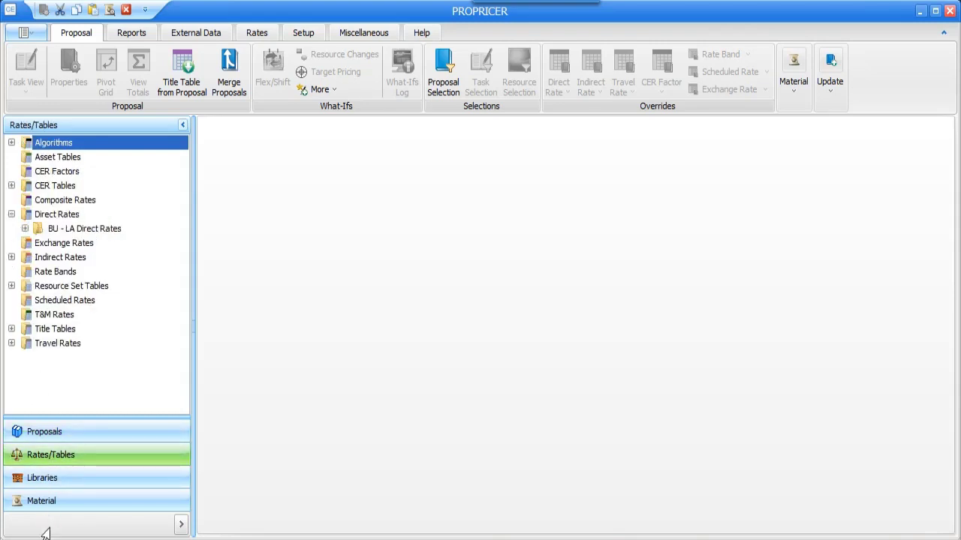
pyautogui.click(41, 481)
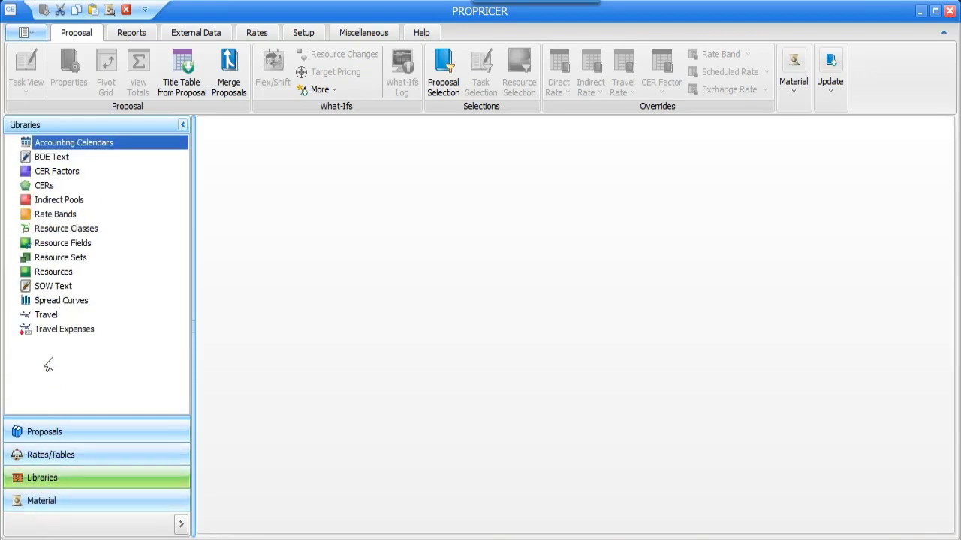
pyautogui.click(46, 276)
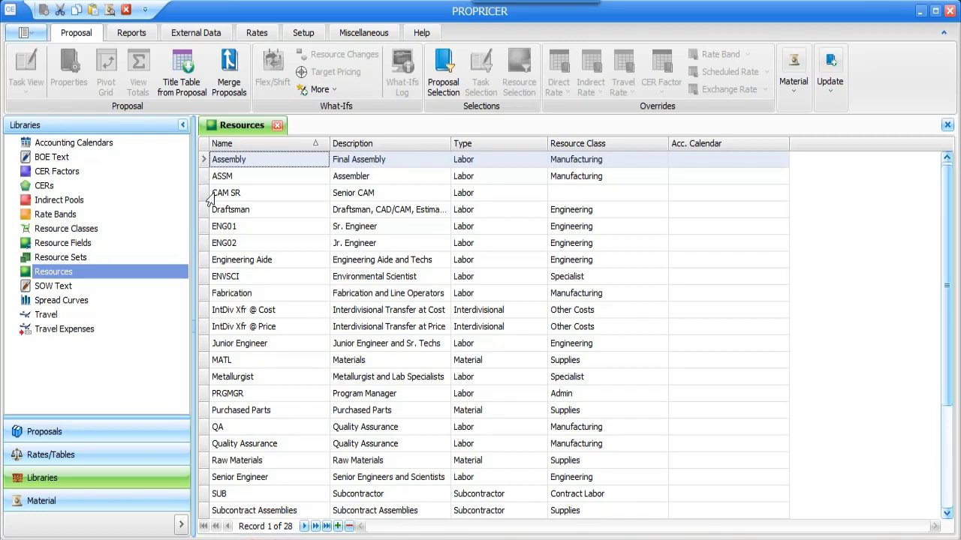
# Switch back to the PROPRICER - Robot, Ver. 0 window and filter the resources to those with access tag (All).
pyautogui.click(217, 539)
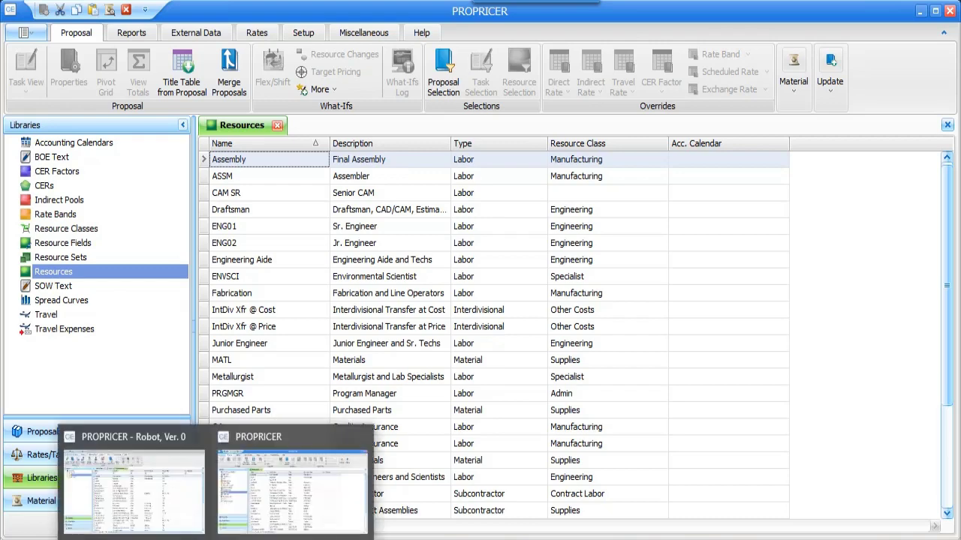
pyautogui.click(144, 441)
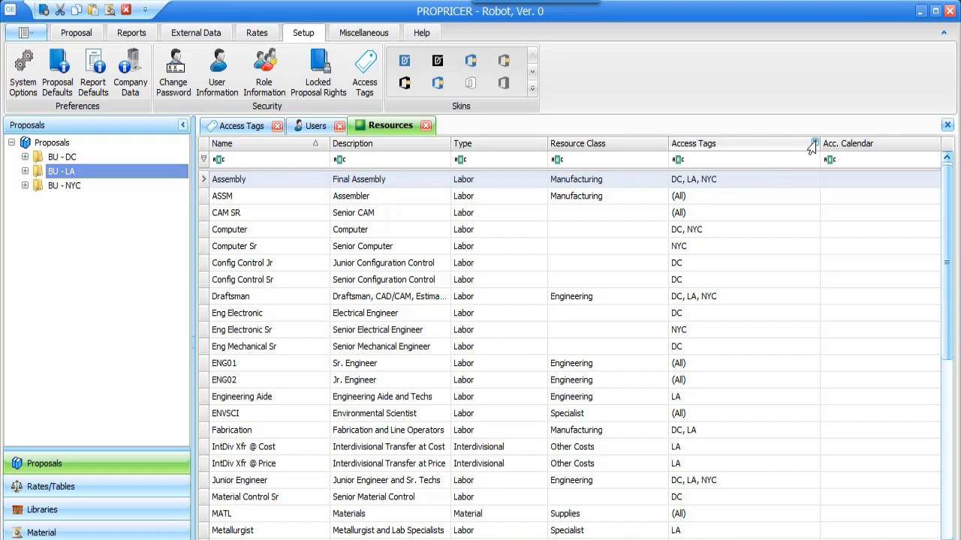
pyautogui.click(813, 143)
pyautogui.click(822, 165)
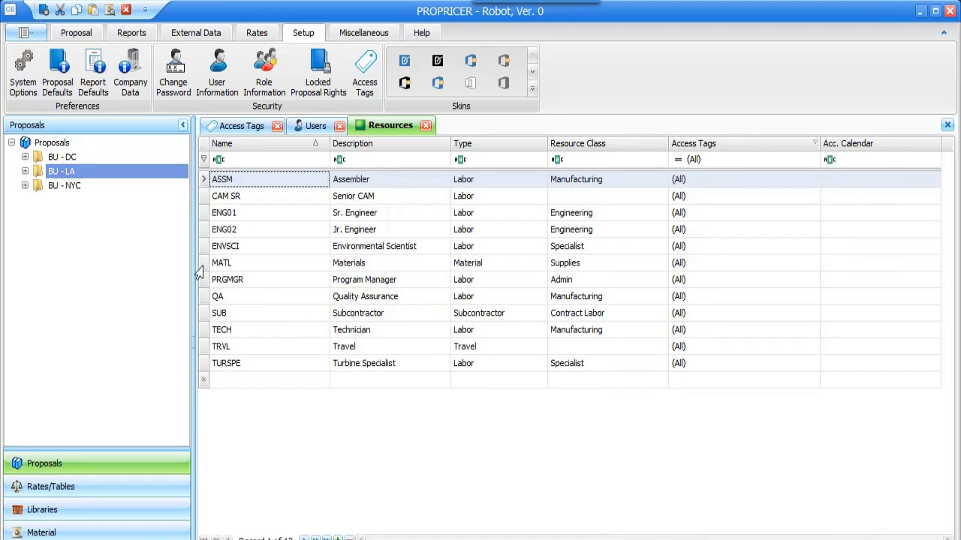
# Assign the Historical/No longer used access tag to all of the filtered resources.
pyautogui.hotkey('ctrl', 'a')
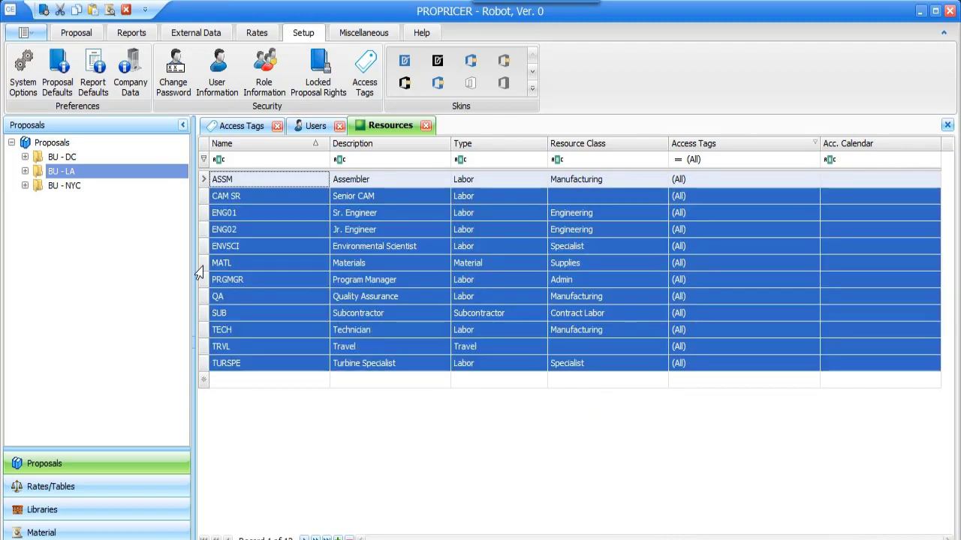
pyautogui.rightClick(379, 228)
pyautogui.click(428, 200)
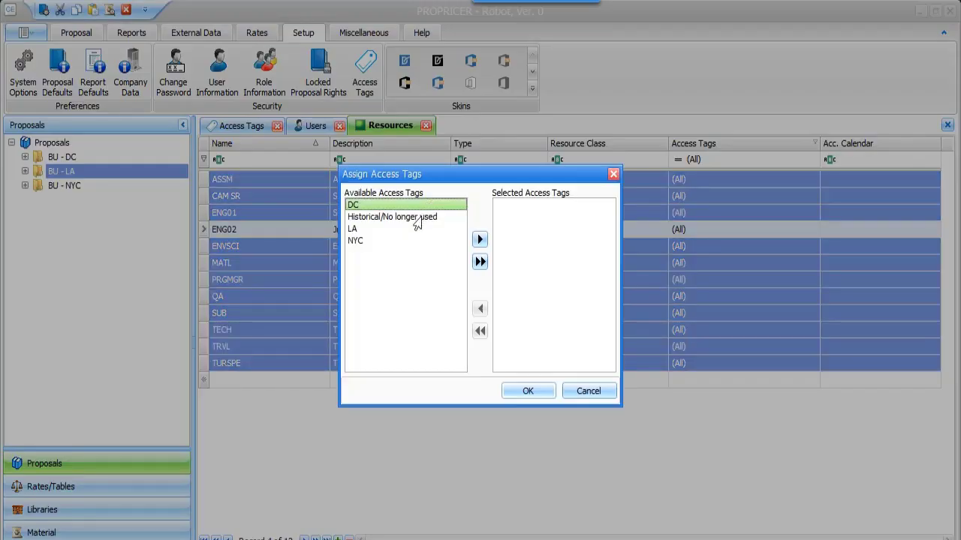
pyautogui.click(417, 218)
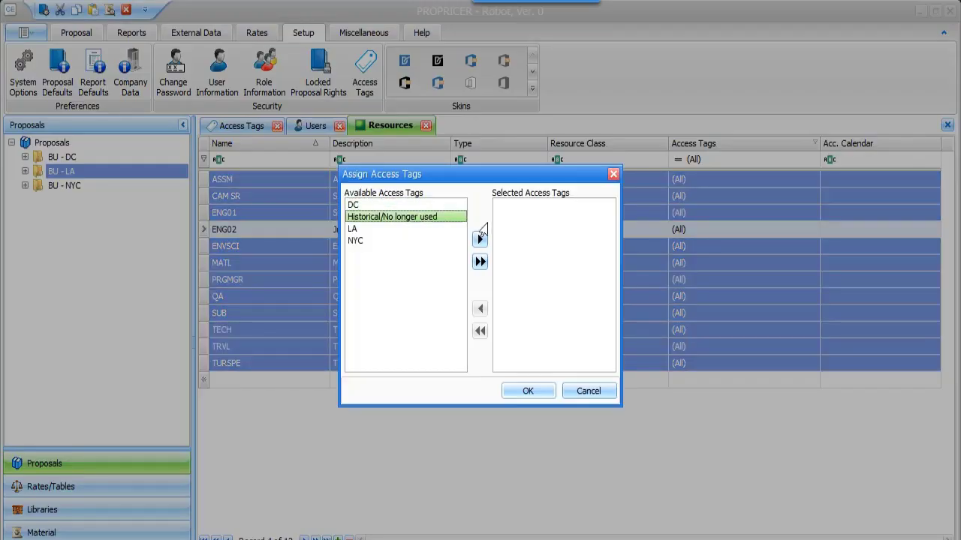
pyautogui.click(480, 238)
pyautogui.click(523, 392)
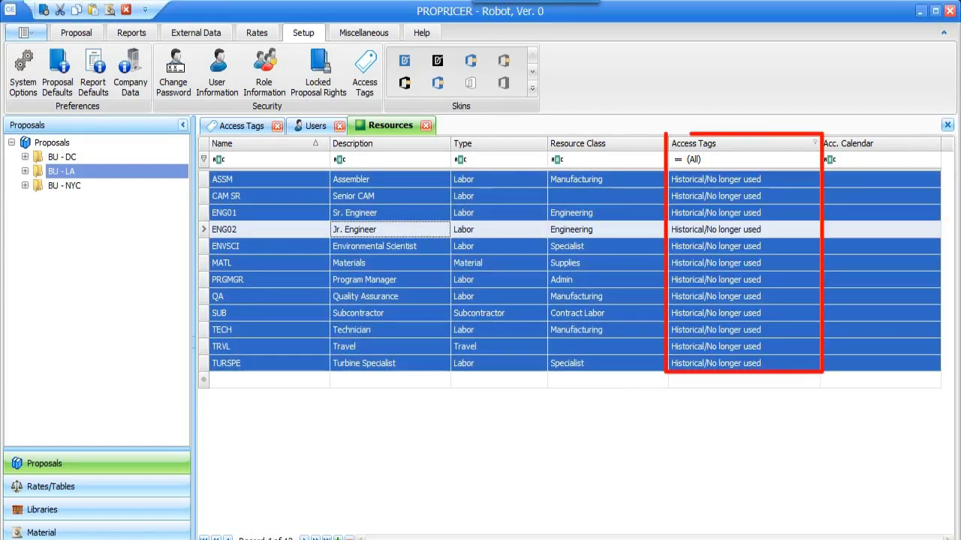
# Check the Resources library in the other PROPRICER window, then return to the Robot, Ver. 0 window.
pyautogui.click(217, 539)
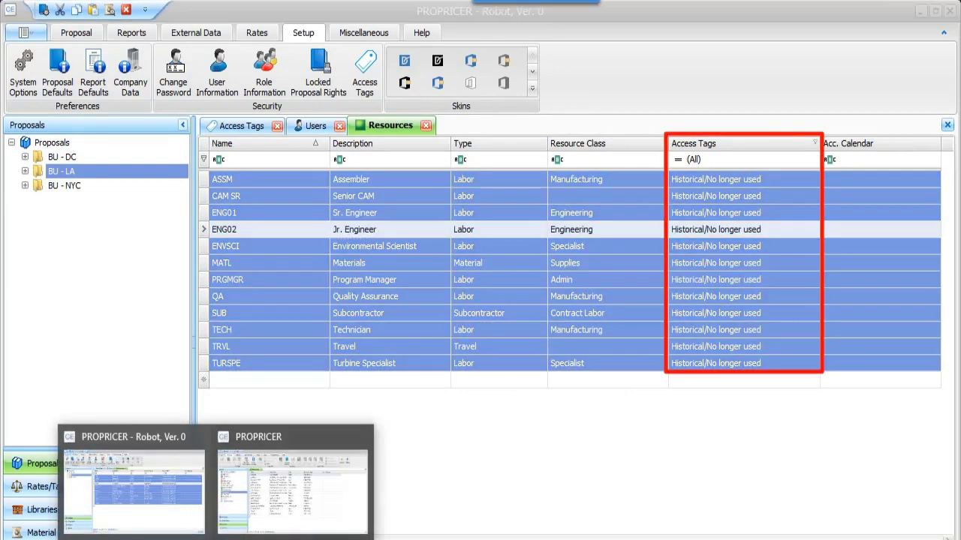
pyautogui.click(285, 443)
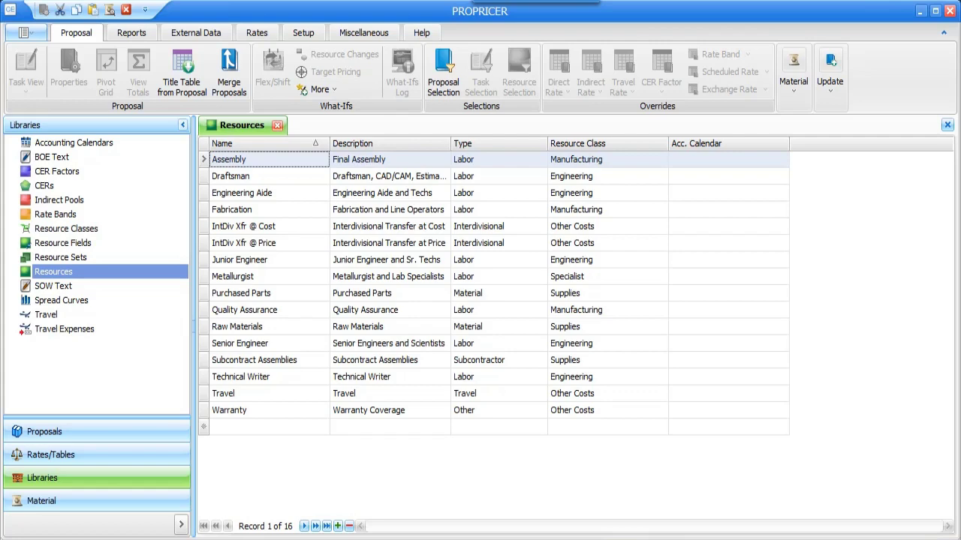
pyautogui.moveTo(128, 474)
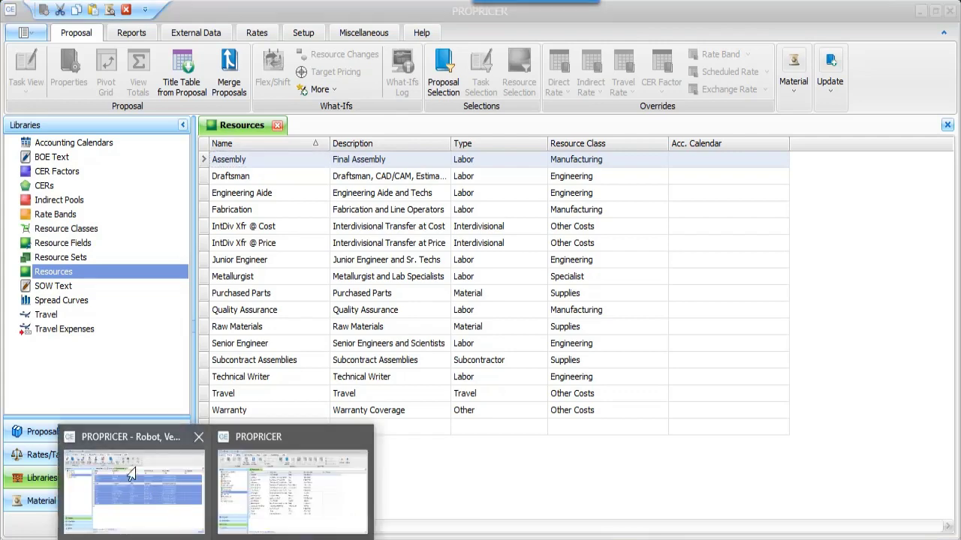
pyautogui.click(123, 446)
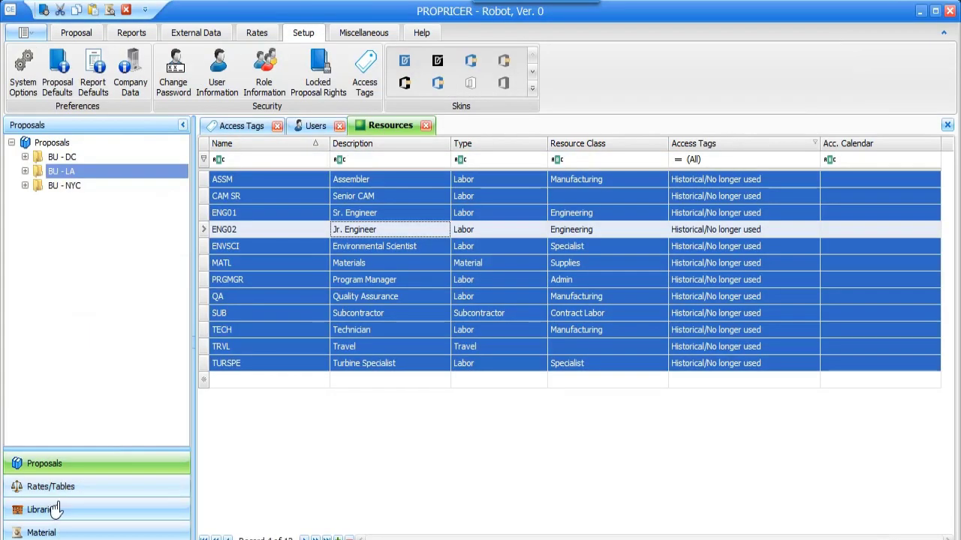
# Assign the DC access tag to the SCS CTS Annual Summary report in the report list.
pyautogui.click(132, 32)
pyautogui.click(350, 84)
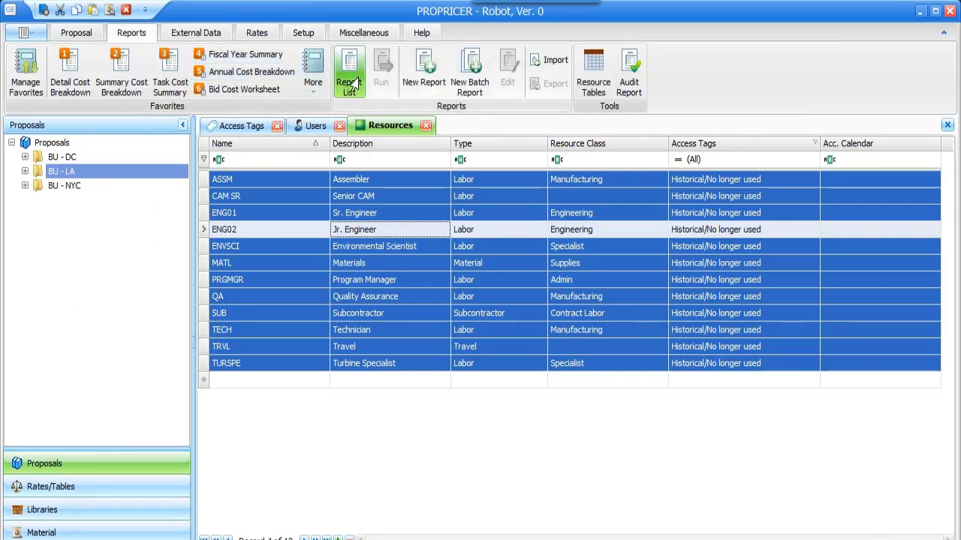
pyautogui.scroll(-20, 282, 393)
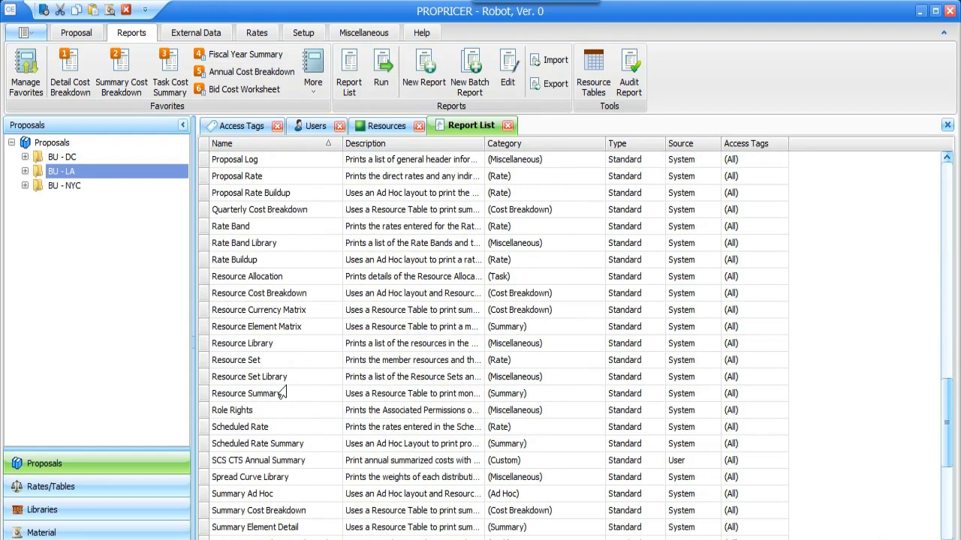
pyautogui.click(198, 464)
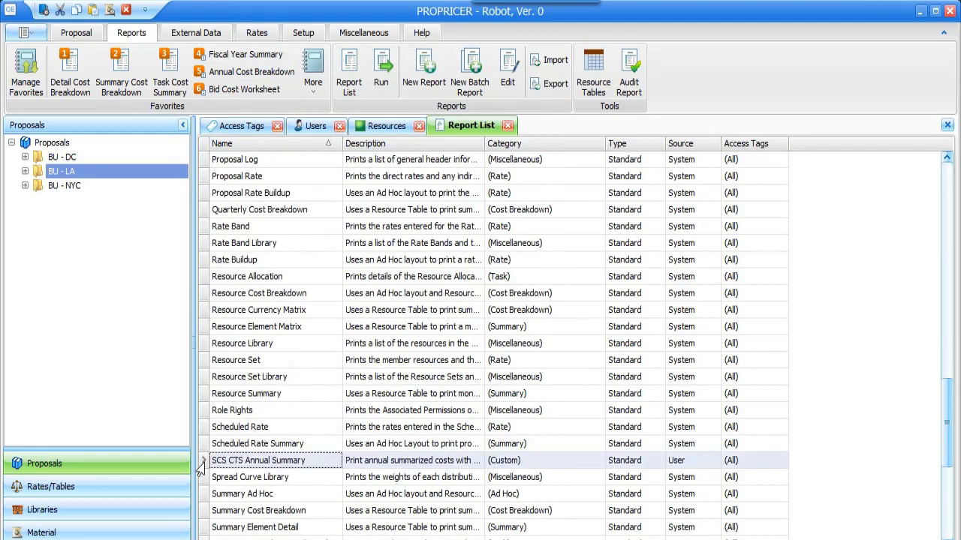
pyautogui.rightClick(201, 467)
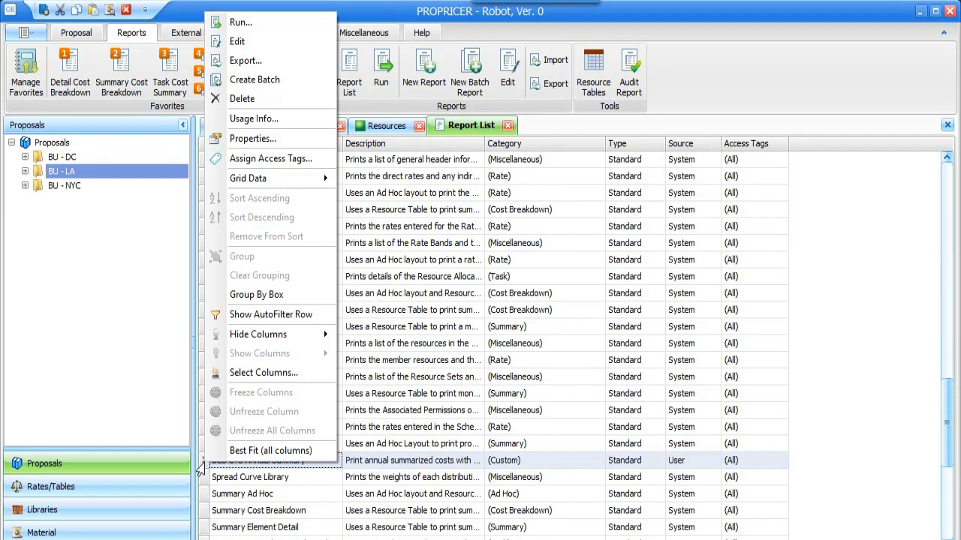
pyautogui.click(259, 160)
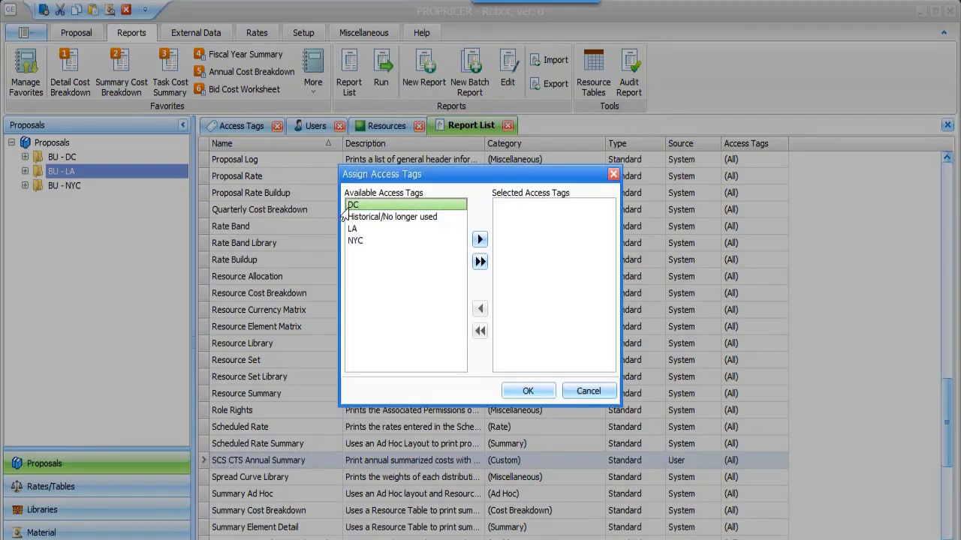
pyautogui.click(480, 239)
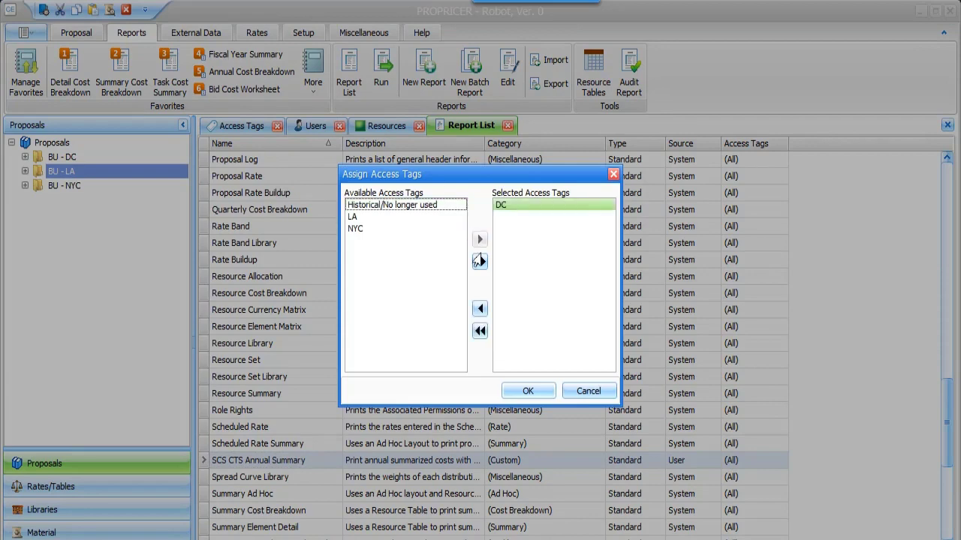
pyautogui.click(528, 391)
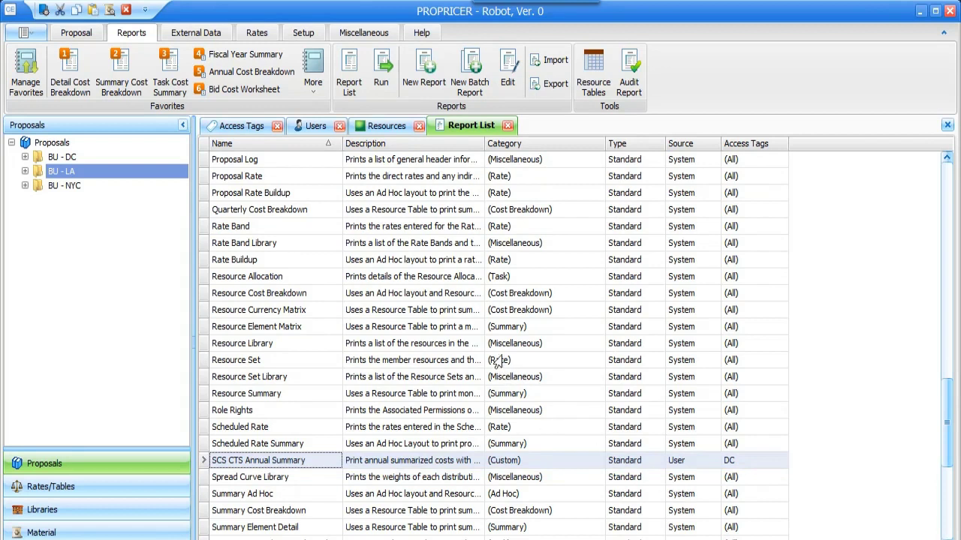
# Return to the list of defined access tags.
pyautogui.click(235, 127)
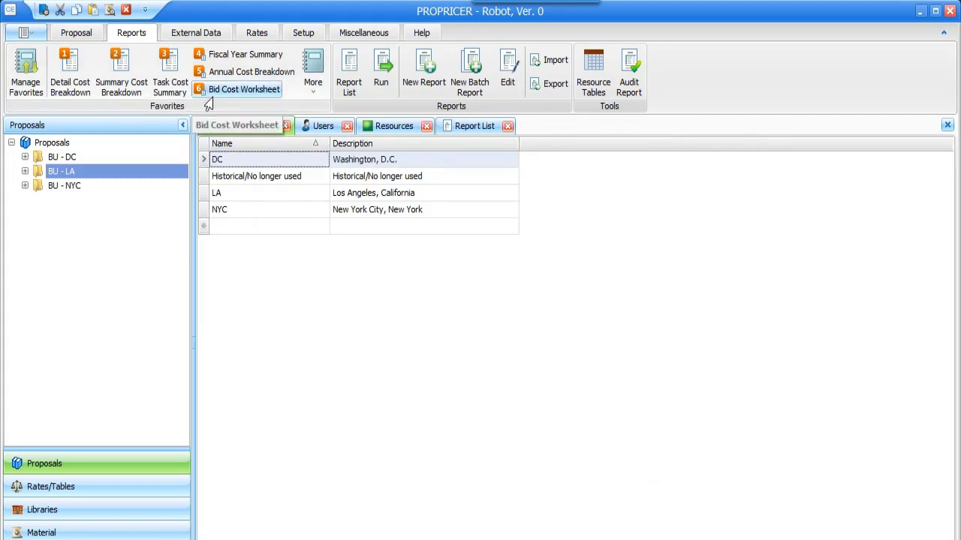